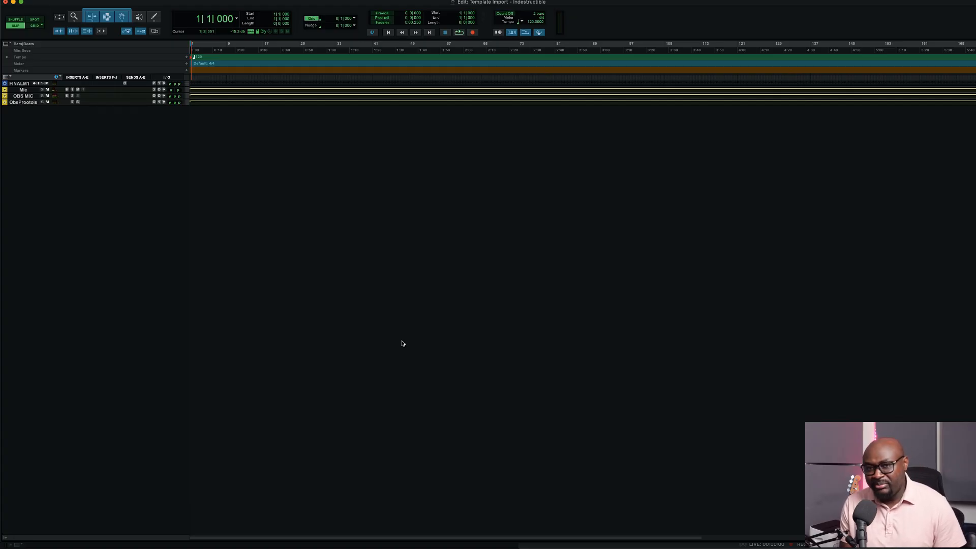
{"action": "left_click_drag", "start_coordinate": [224, 89], "coordinate": [314, 89]}
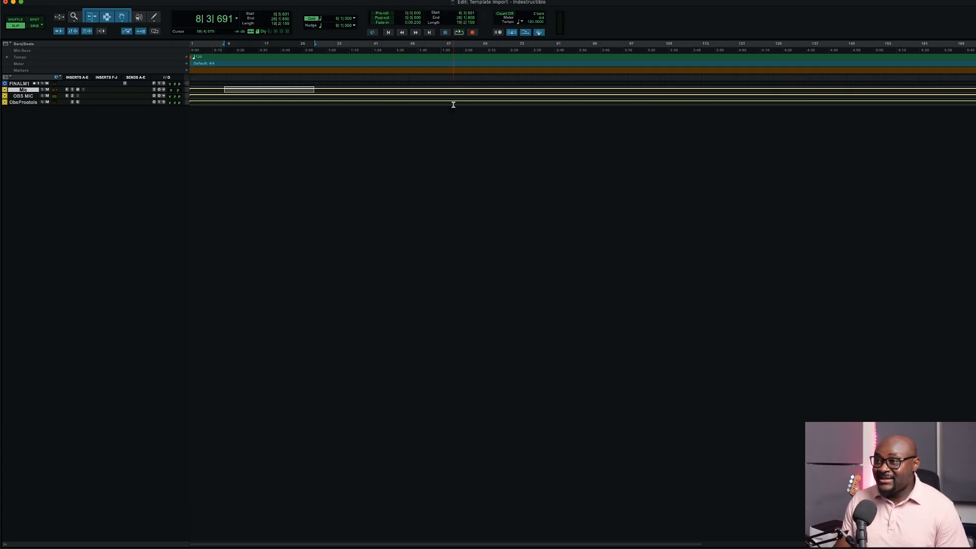
{"action": "left_click_drag", "start_coordinate": [451, 90], "coordinate": [442, 103]}
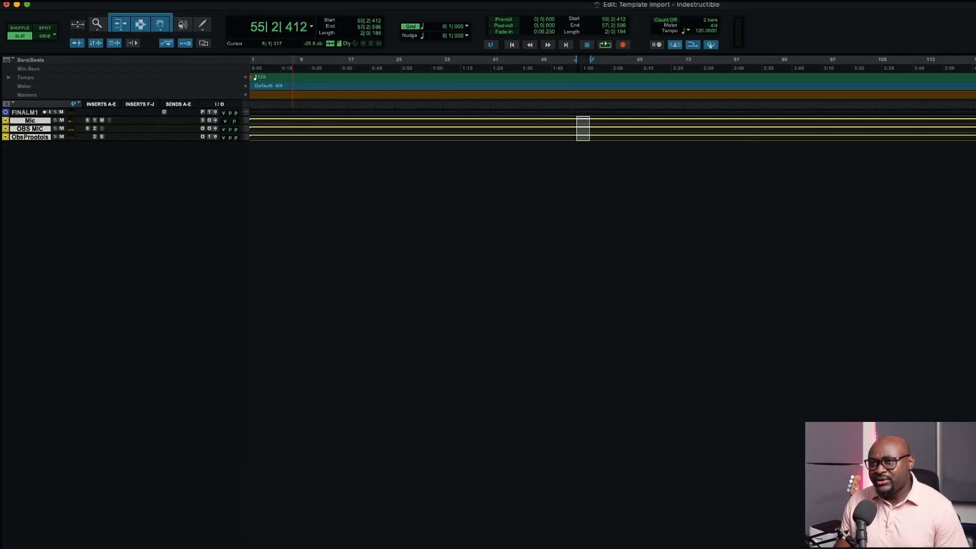
Start an audio import and browse the WAV files in the Indestructible Stems folder.
{"action": "left_click", "coordinate": [77, 1]}
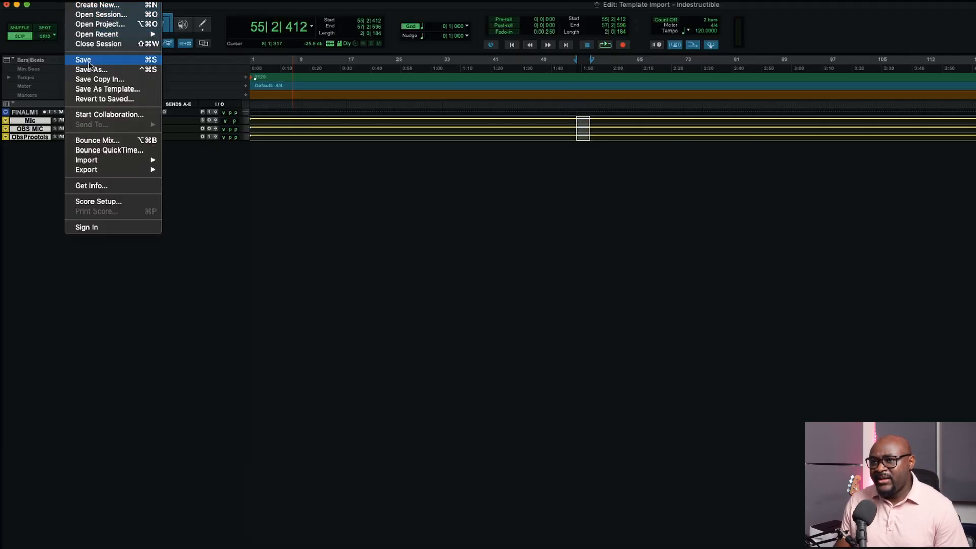
{"action": "mouse_move", "coordinate": [107, 163]}
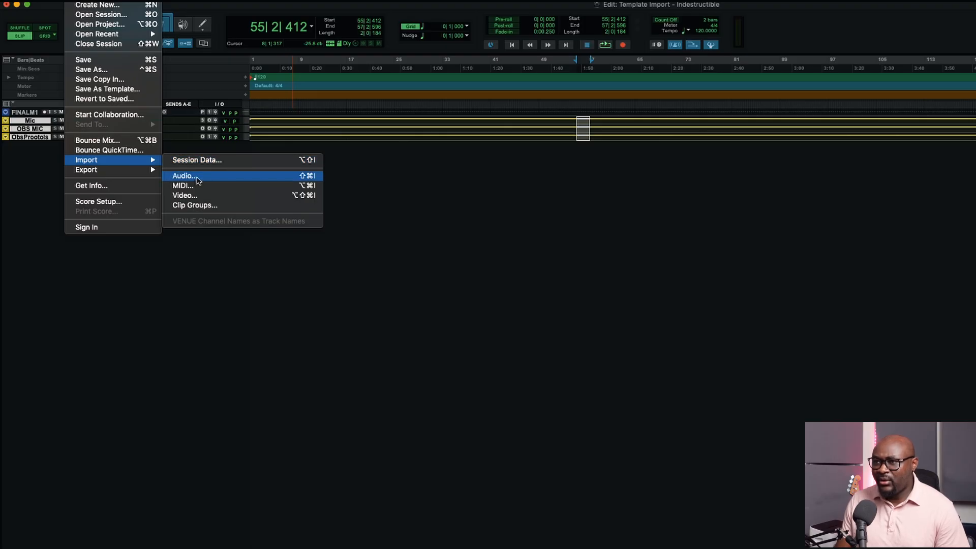
{"action": "left_click", "coordinate": [197, 179]}
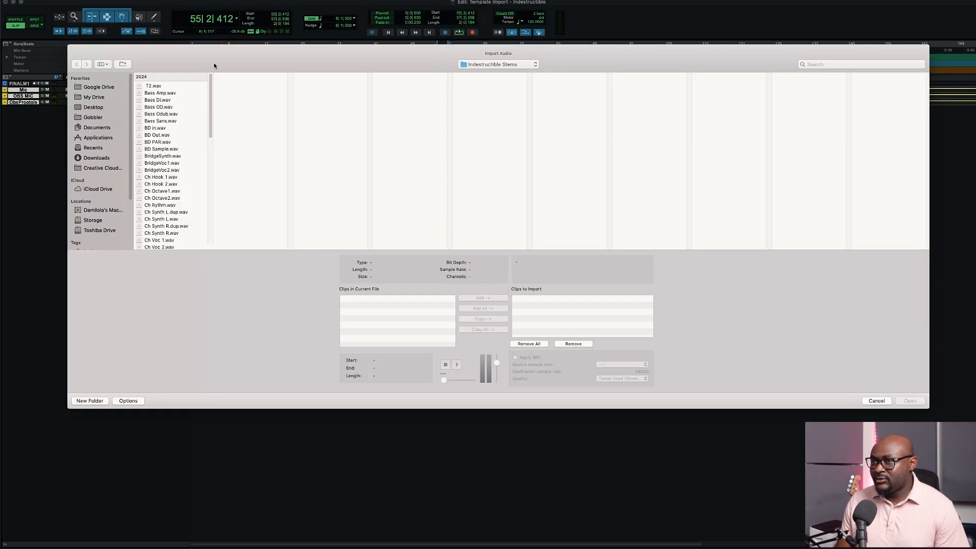
{"action": "scroll", "coordinate": [188, 129], "scroll_direction": "down", "scroll_amount": 5}
{"action": "scroll", "coordinate": [188, 131], "scroll_direction": "up", "scroll_amount": 5}
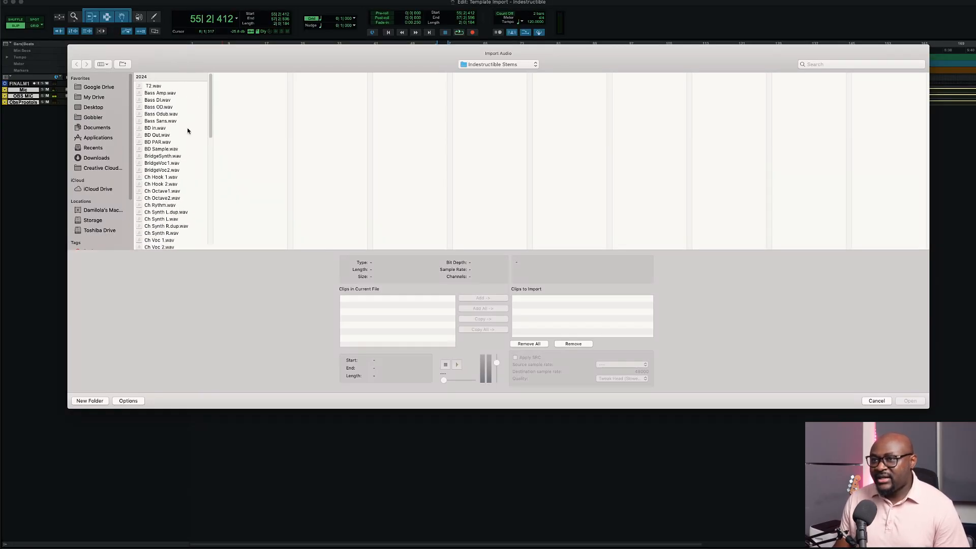
Check the sample rate and file details of the T2.wav and Bass DI.wav stems.
{"action": "left_click", "coordinate": [168, 86]}
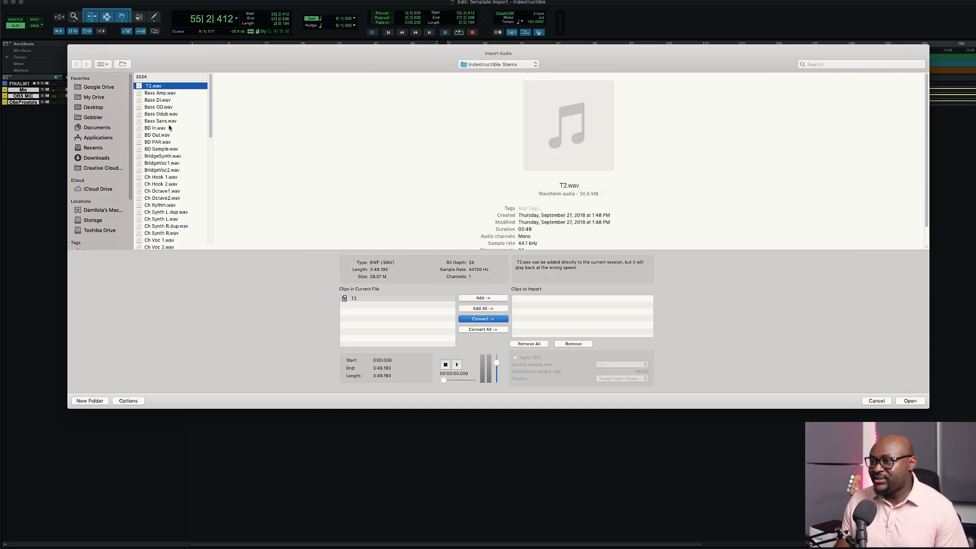
{"action": "left_click", "coordinate": [178, 100]}
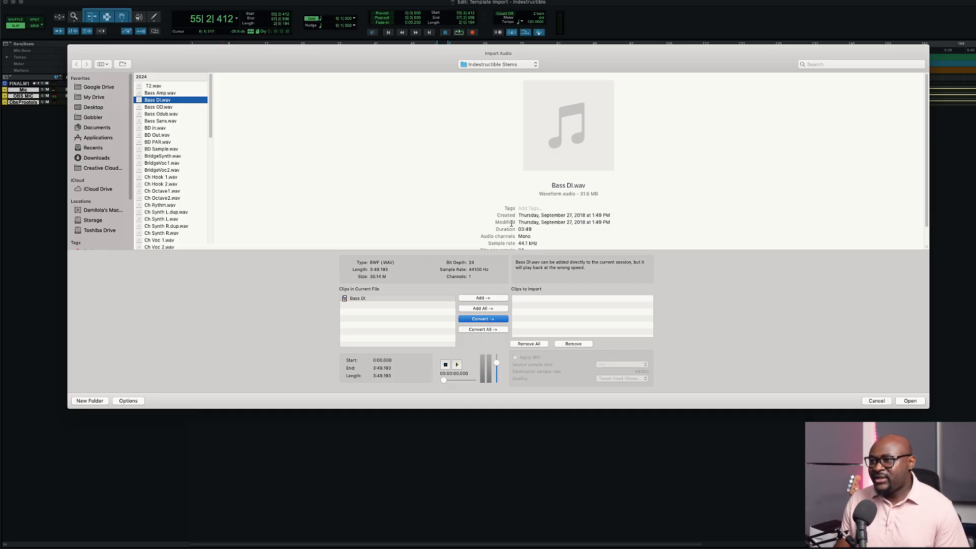
{"action": "scroll", "coordinate": [511, 224], "scroll_direction": "down", "scroll_amount": 2}
{"action": "left_click_drag", "start_coordinate": [518, 225], "coordinate": [536, 224]}
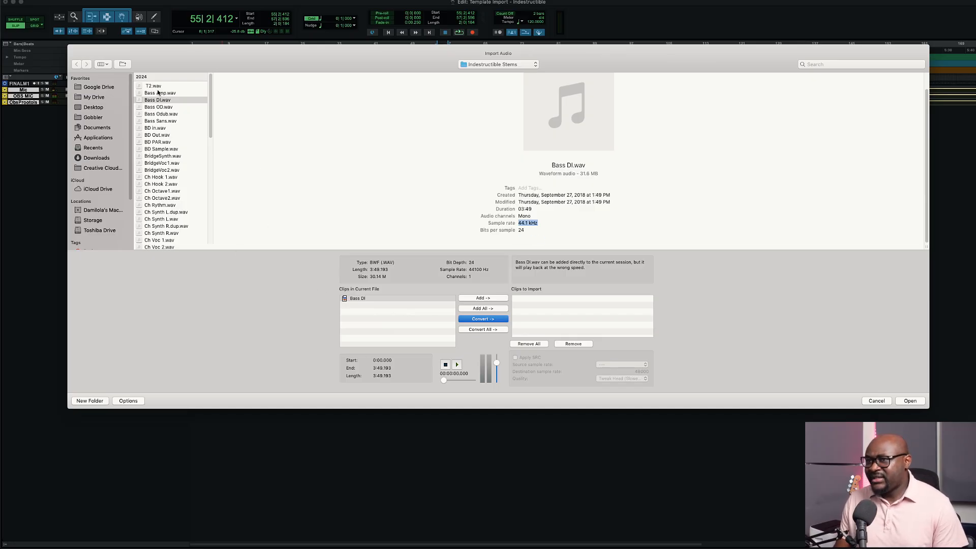
{"action": "left_click", "coordinate": [159, 100]}
{"action": "left_click", "coordinate": [161, 86]}
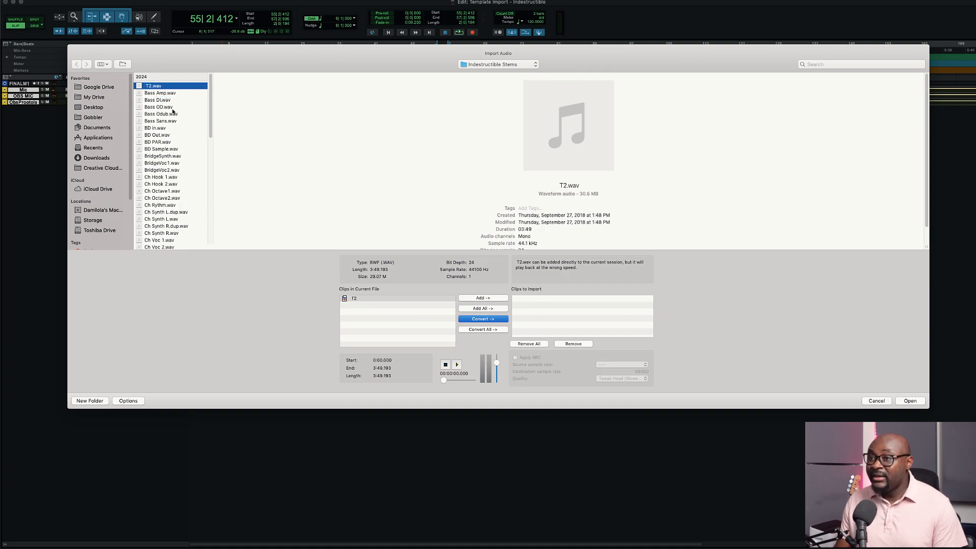
{"action": "key", "text": "super+a"}
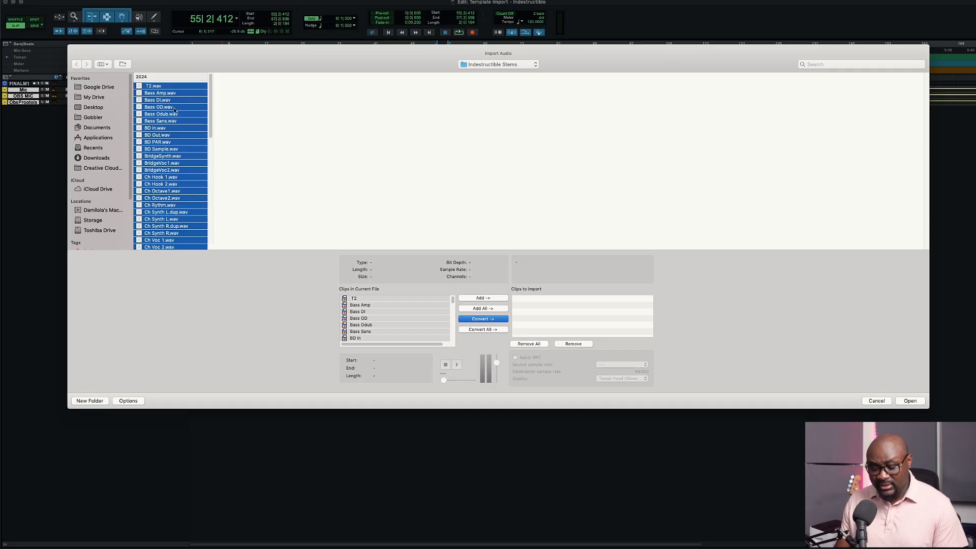
{"action": "left_click", "coordinate": [192, 136]}
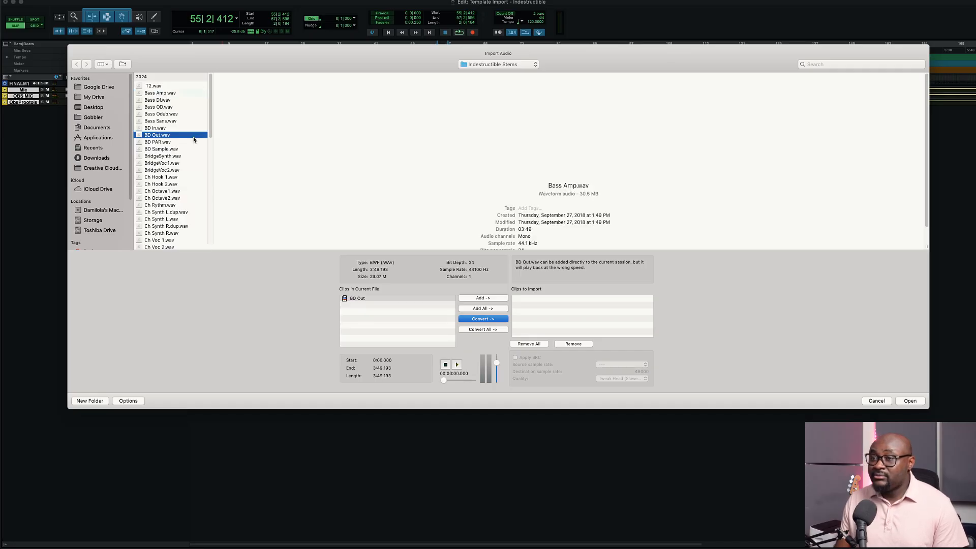
{"action": "left_click", "coordinate": [184, 93]}
{"action": "left_click", "coordinate": [181, 87]}
Select all stems in the folder and add them to the clips to import with conversion.
{"action": "scroll", "coordinate": [184, 116], "scroll_direction": "down", "scroll_amount": 15}
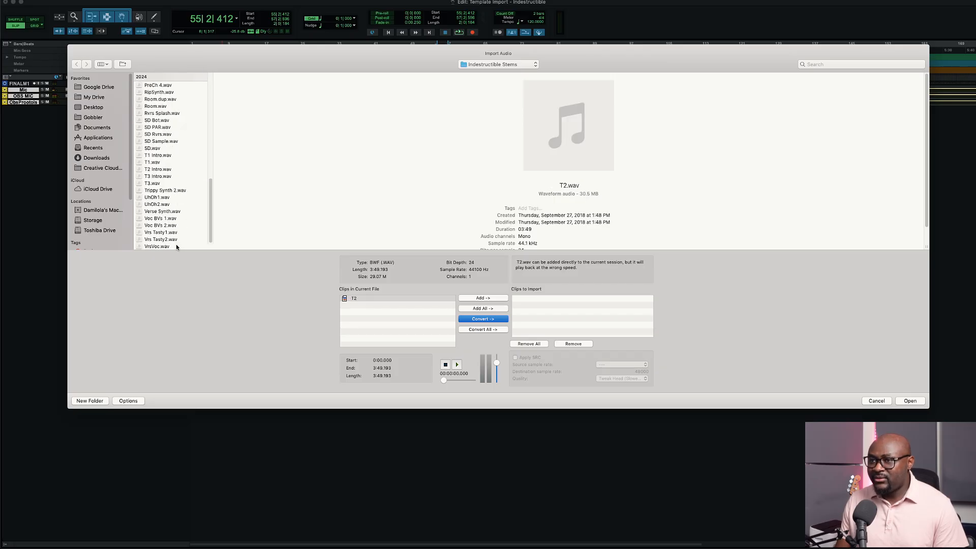
{"action": "key", "text": "super+a"}
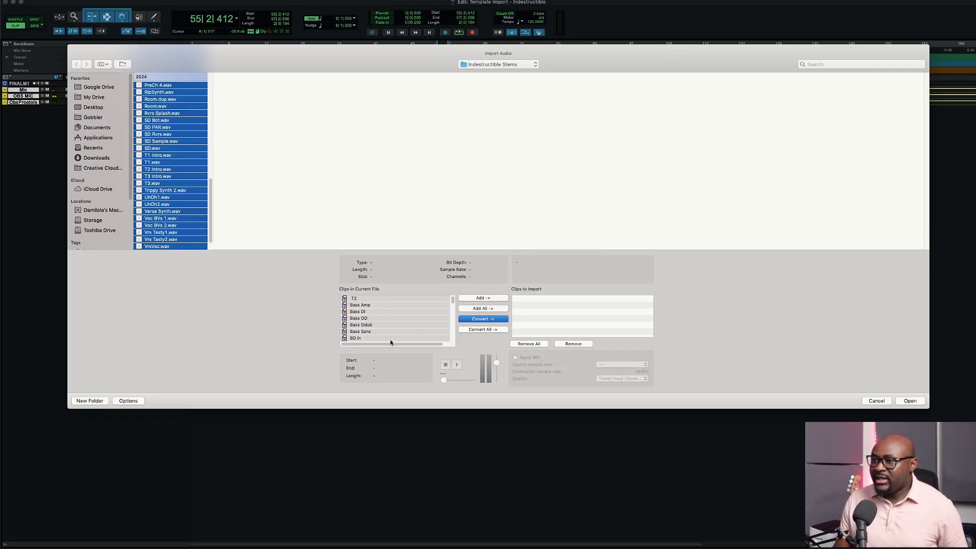
{"action": "scroll", "coordinate": [381, 321], "scroll_direction": "down", "scroll_amount": 10}
{"action": "scroll", "coordinate": [381, 322], "scroll_direction": "down", "scroll_amount": 8}
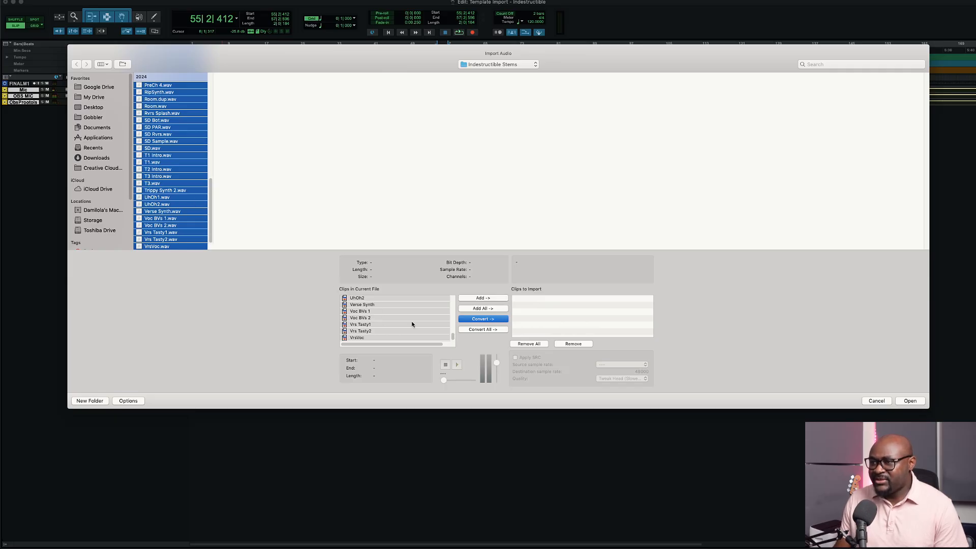
{"action": "left_click", "coordinate": [477, 320]}
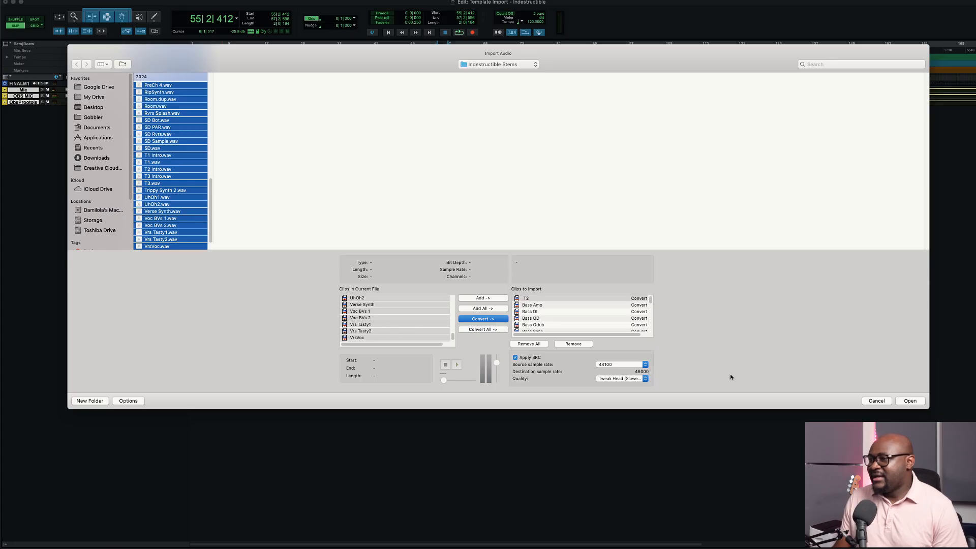
Keep the conversion quality at Tweak Head (Slowest) and import the stems into the session's Audio Files folder.
{"action": "left_click", "coordinate": [626, 379]}
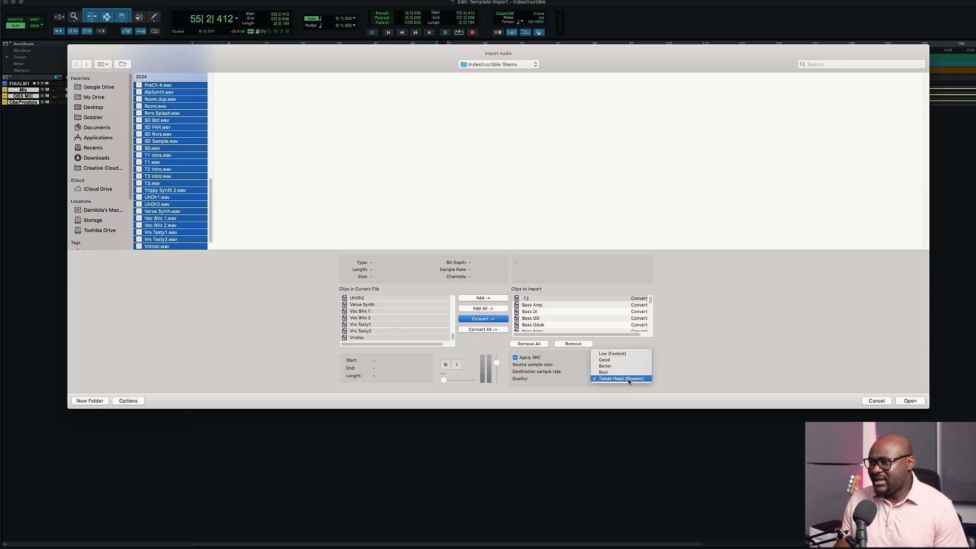
{"action": "left_click", "coordinate": [704, 380]}
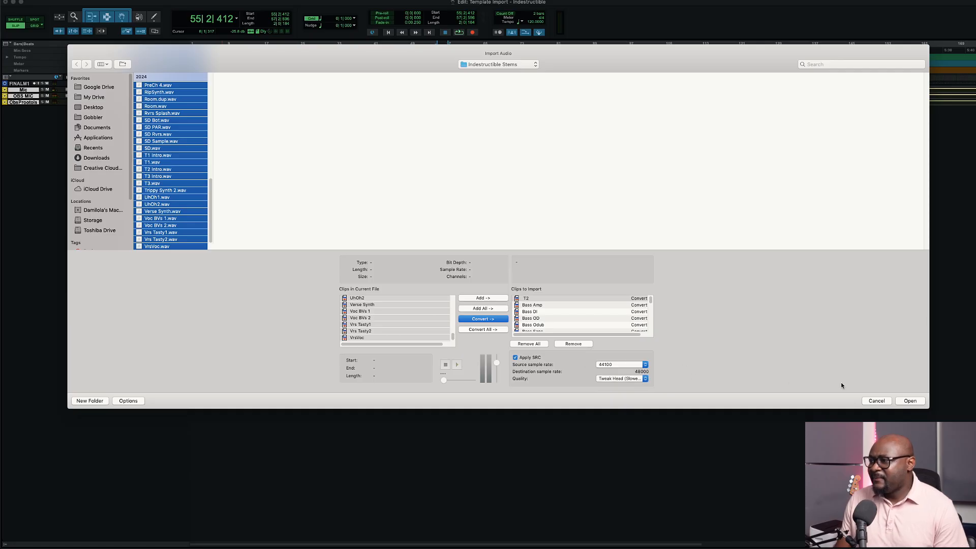
{"action": "left_click", "coordinate": [910, 401]}
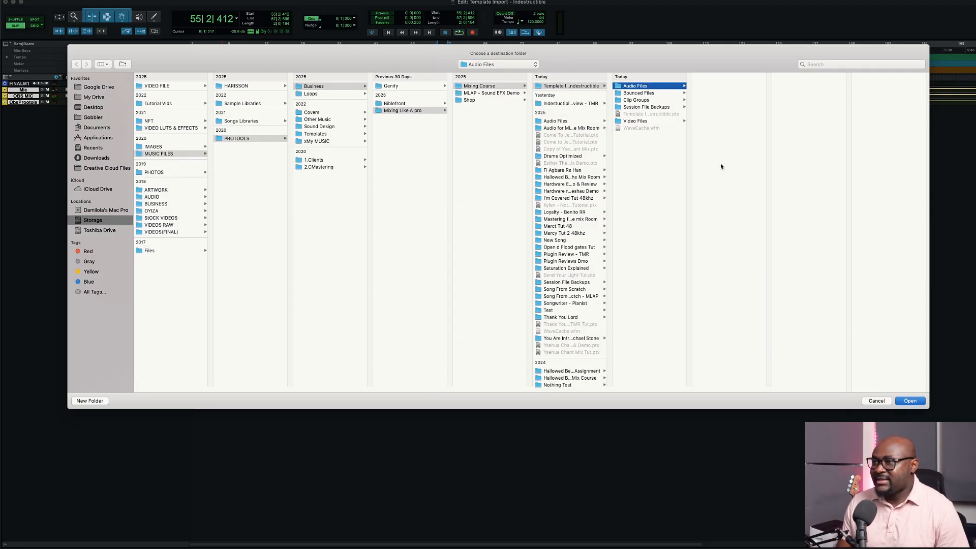
{"action": "left_click", "coordinate": [909, 401]}
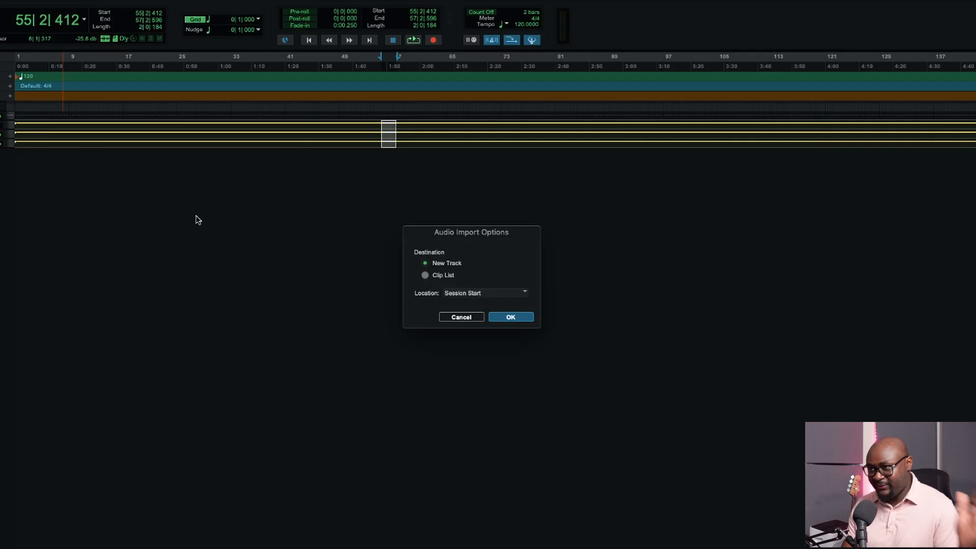
Place the imported stems on new tracks at Session Start and look over the track list.
{"action": "left_click", "coordinate": [493, 293]}
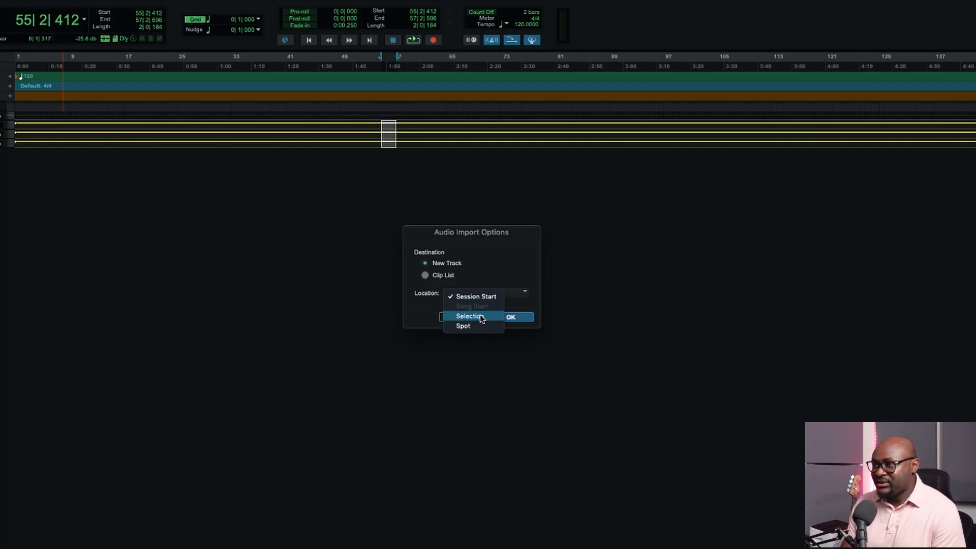
{"action": "left_click", "coordinate": [484, 234]}
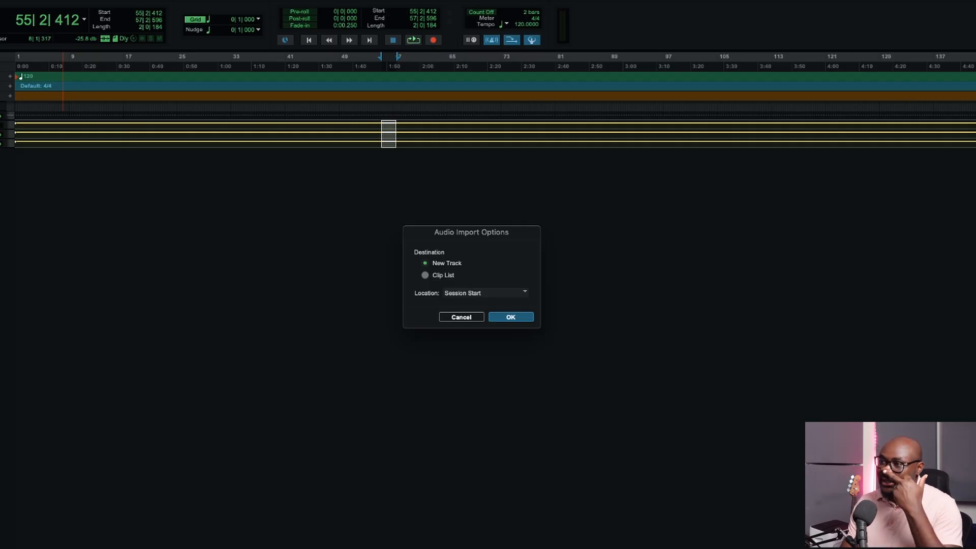
{"action": "left_click", "coordinate": [511, 317]}
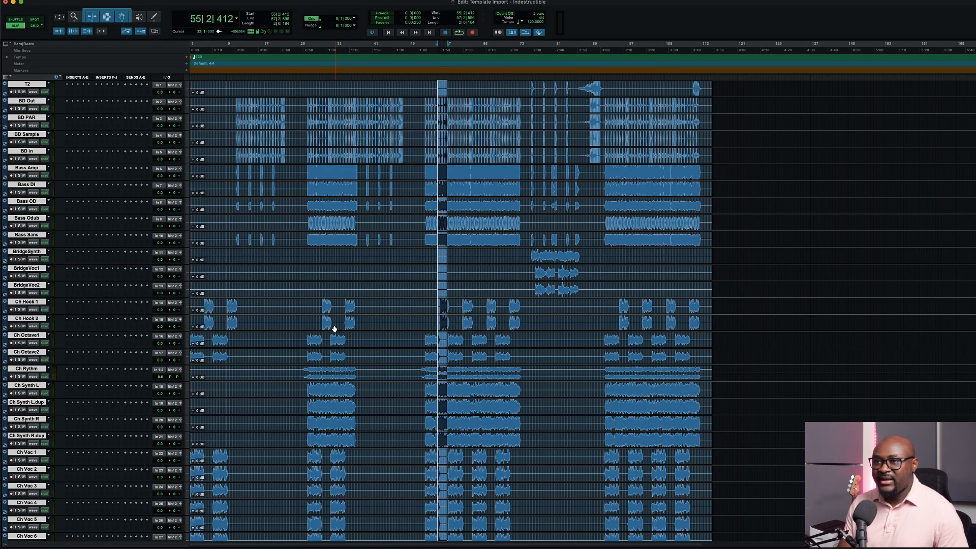
{"action": "scroll", "coordinate": [334, 329], "scroll_direction": "down", "scroll_amount": 20}
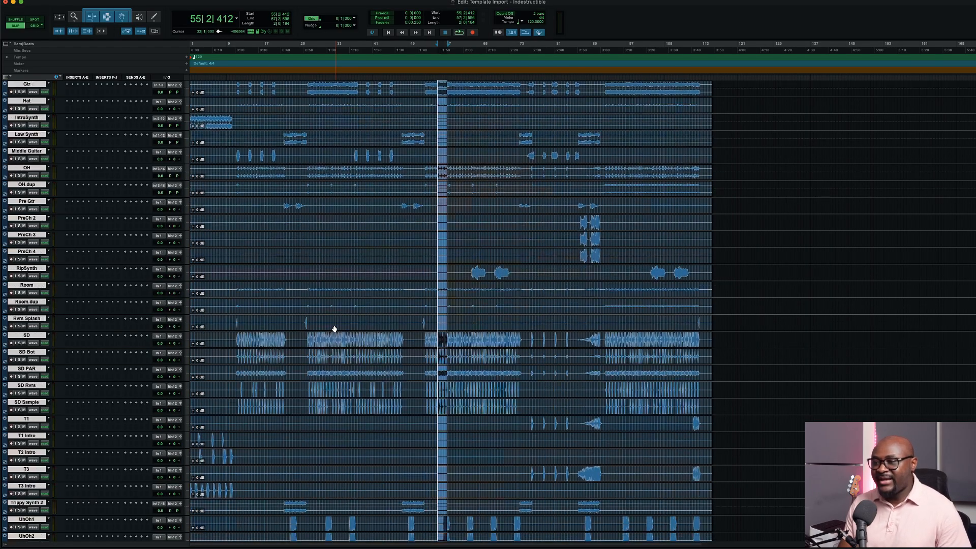
{"action": "scroll", "coordinate": [334, 329], "scroll_direction": "down", "scroll_amount": 5}
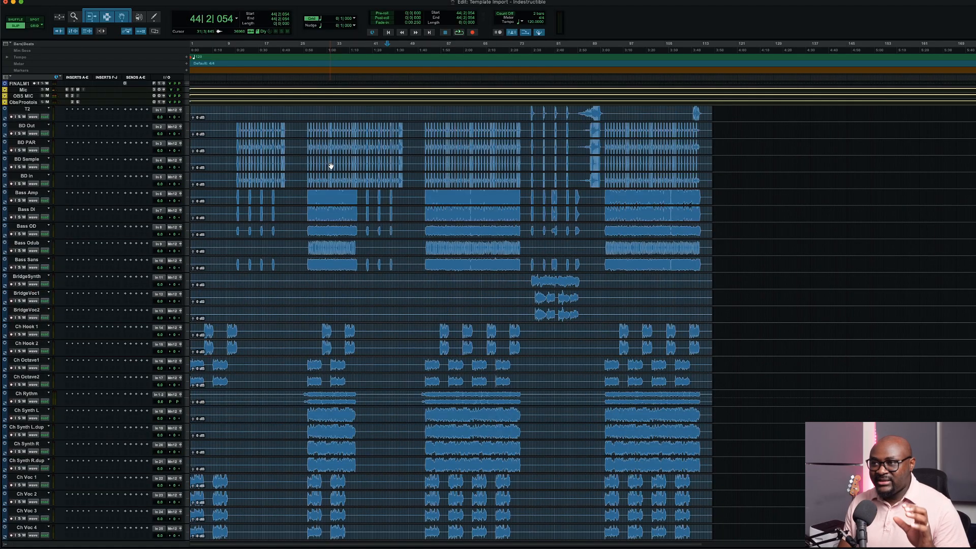